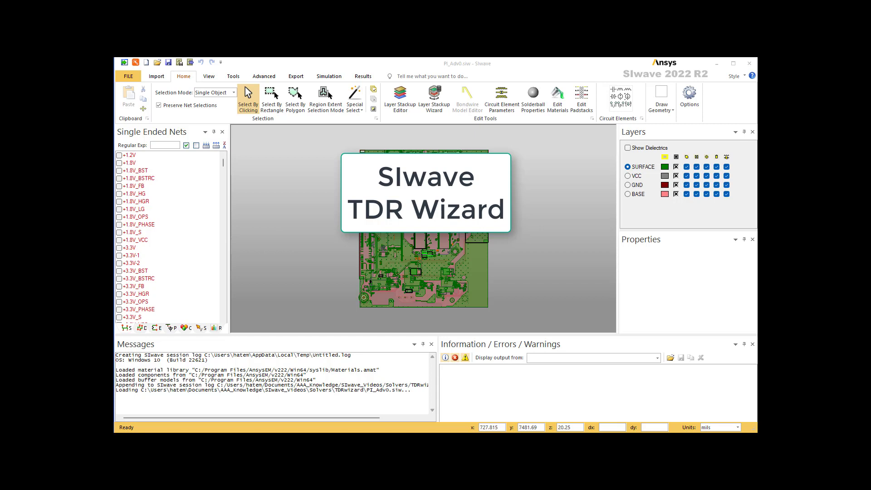
Bring up the Simulation ribbon commands for the loaded PI_Adv0 board
{"action": "left_click", "coordinate": [320, 78]}
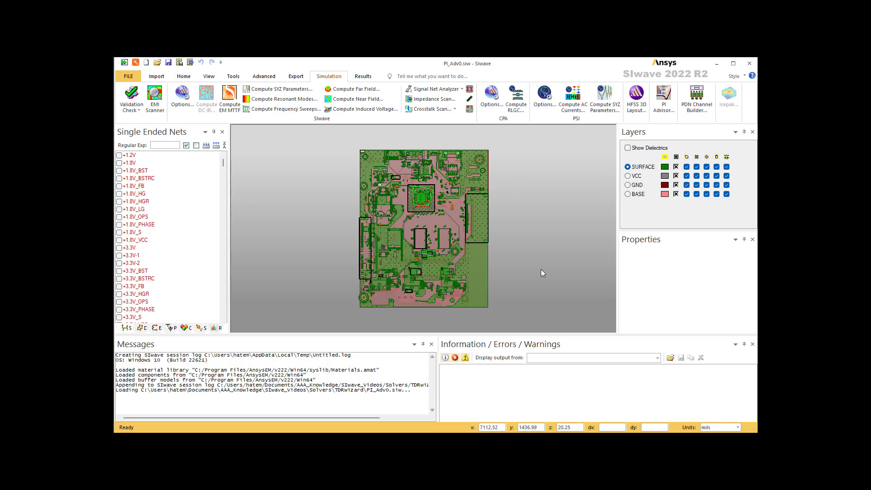
{"action": "left_click", "coordinate": [136, 63]}
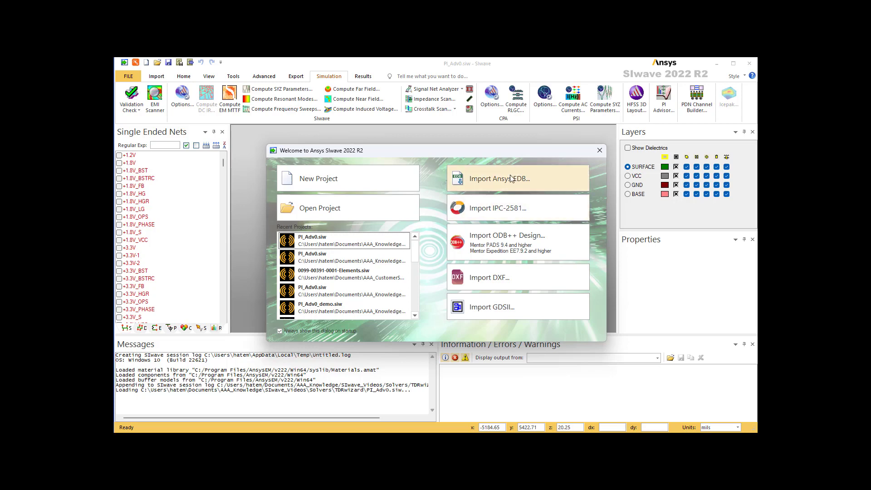
{"action": "left_click", "coordinate": [599, 151]}
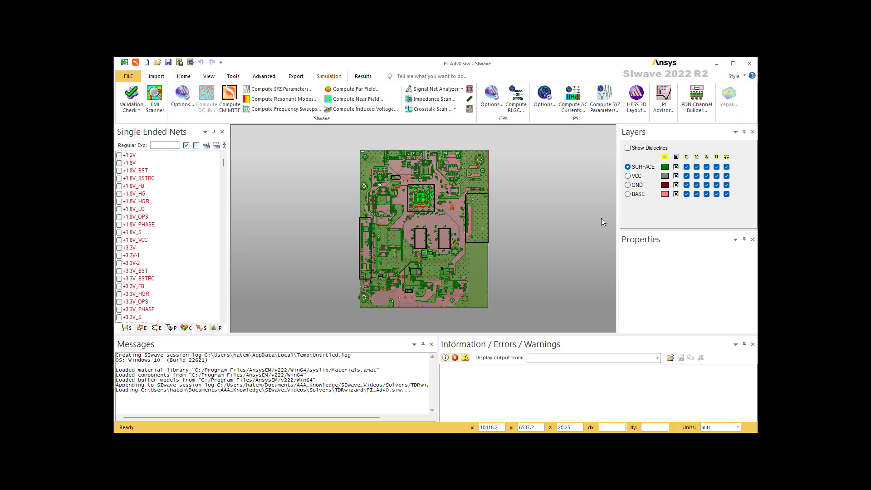
From the Home tab, open the Layer Stackup Editor and cancel it without changes
{"action": "left_click", "coordinate": [183, 76]}
{"action": "left_click", "coordinate": [400, 97]}
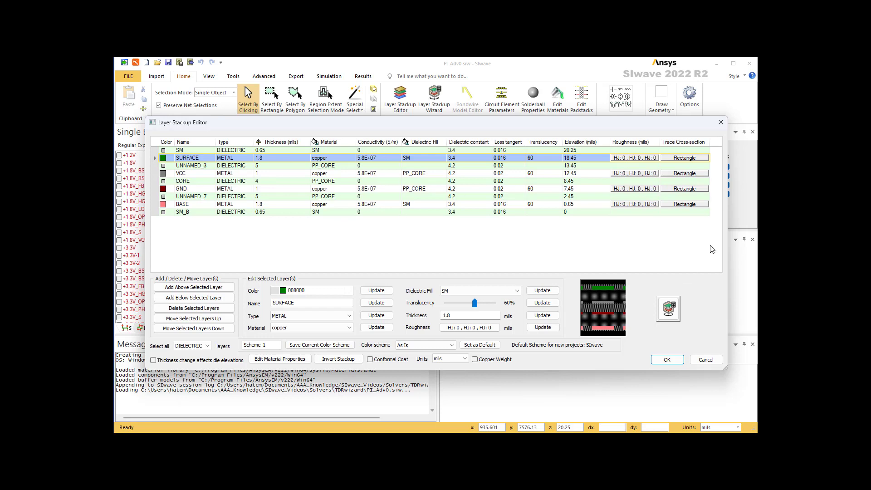
{"action": "left_click", "coordinate": [706, 359]}
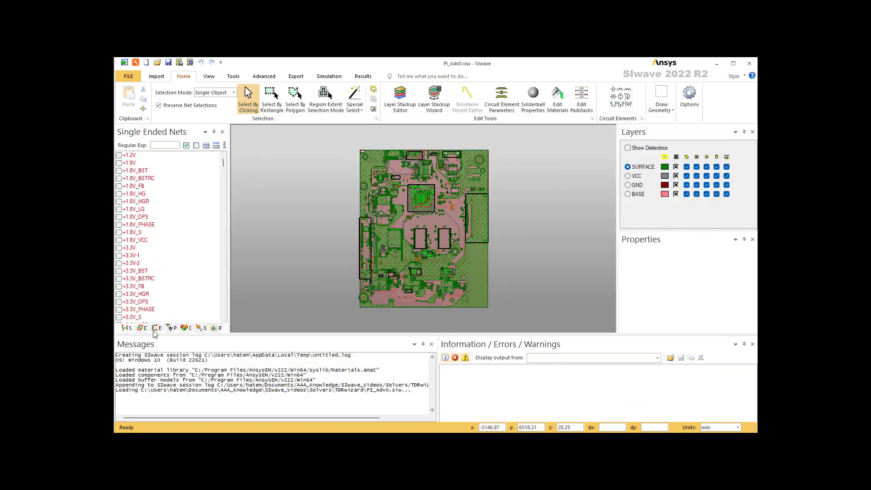
Switch the left panel to Components and expand the Capacitors and Inductors groups
{"action": "left_click", "coordinate": [170, 328]}
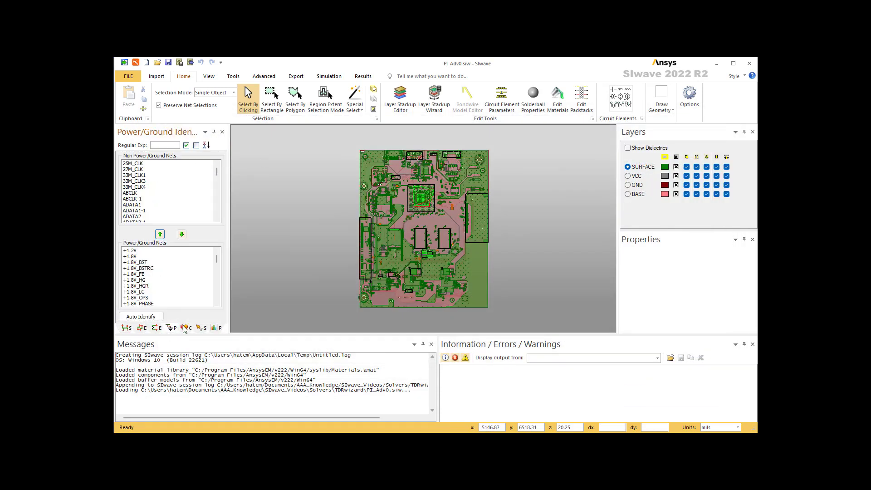
{"action": "left_click", "coordinate": [185, 327]}
{"action": "left_click", "coordinate": [121, 144]}
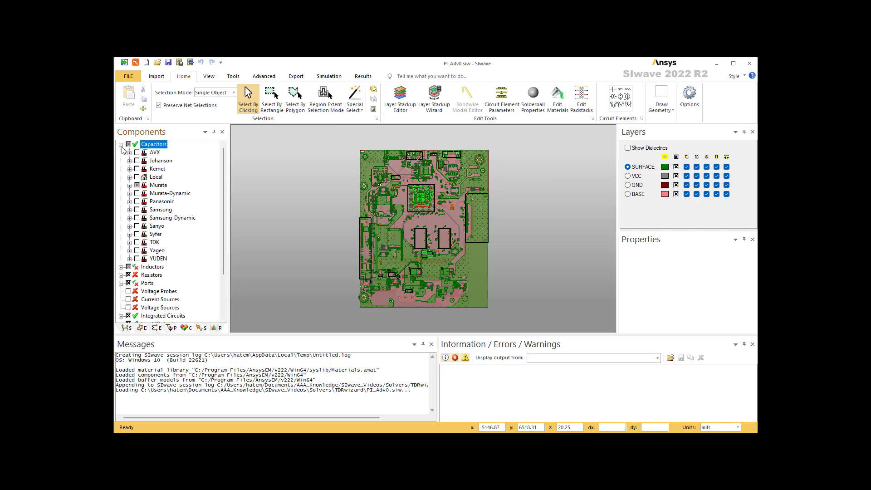
{"action": "left_click", "coordinate": [121, 271]}
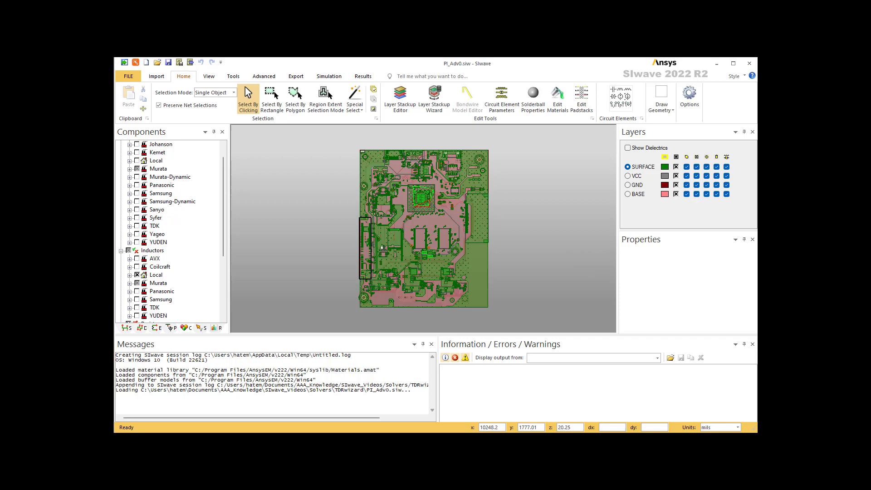
Launch the TDR Wizard and browse its Differential and Extended net tabs
{"action": "left_click", "coordinate": [328, 77]}
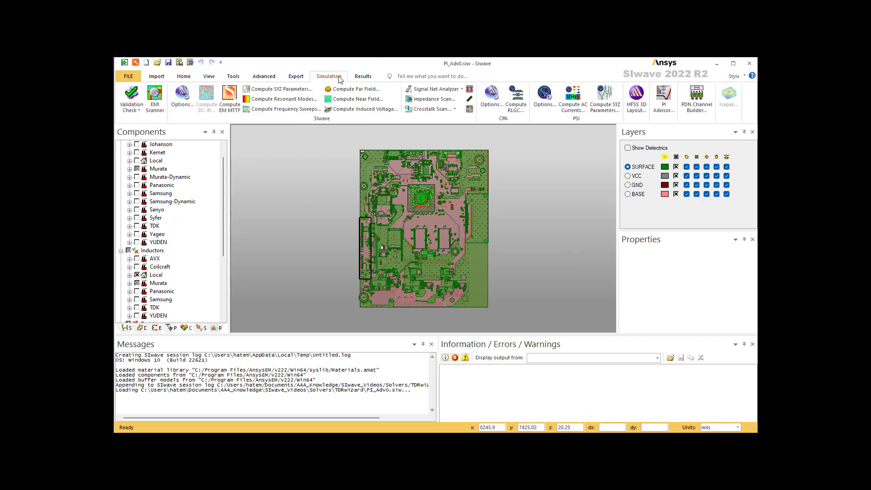
{"action": "left_click", "coordinate": [469, 109]}
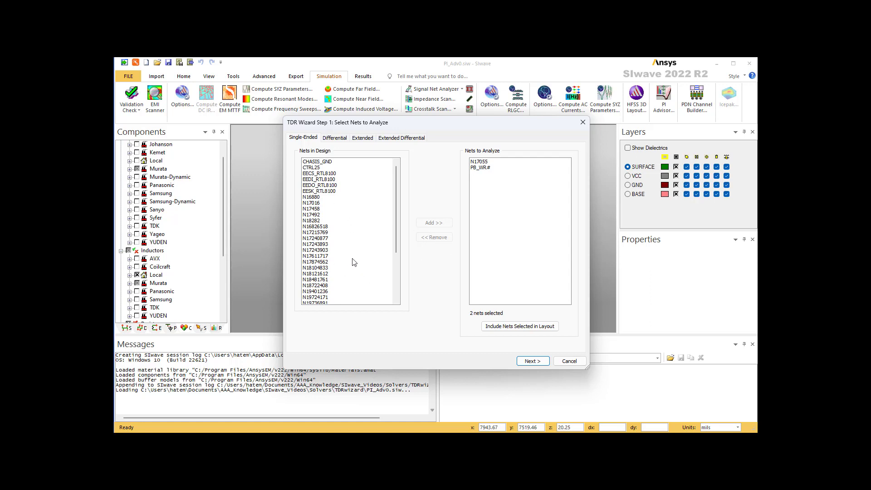
{"action": "left_click", "coordinate": [334, 137]}
{"action": "left_click", "coordinate": [363, 137]}
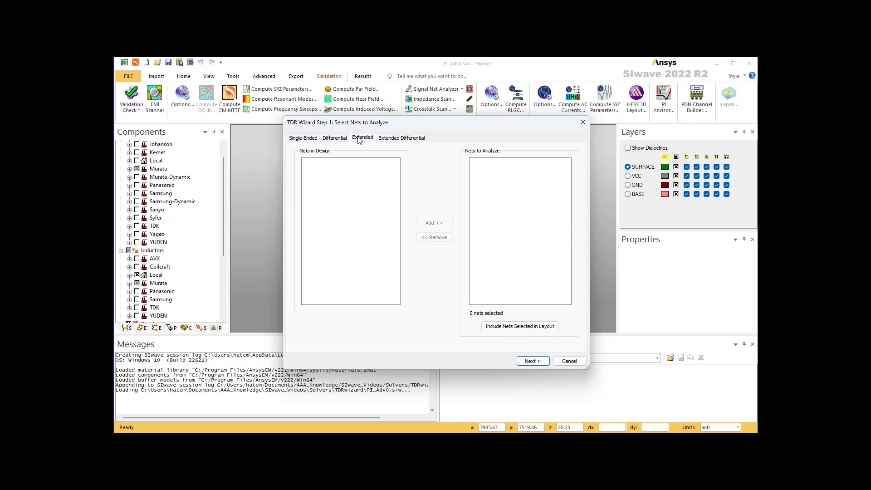
{"action": "left_click", "coordinate": [390, 138]}
Return to the Single-Ended net list and select net EEDO_RTL8100
{"action": "left_click", "coordinate": [367, 140]}
{"action": "left_click", "coordinate": [333, 140]}
{"action": "left_click", "coordinate": [304, 140]}
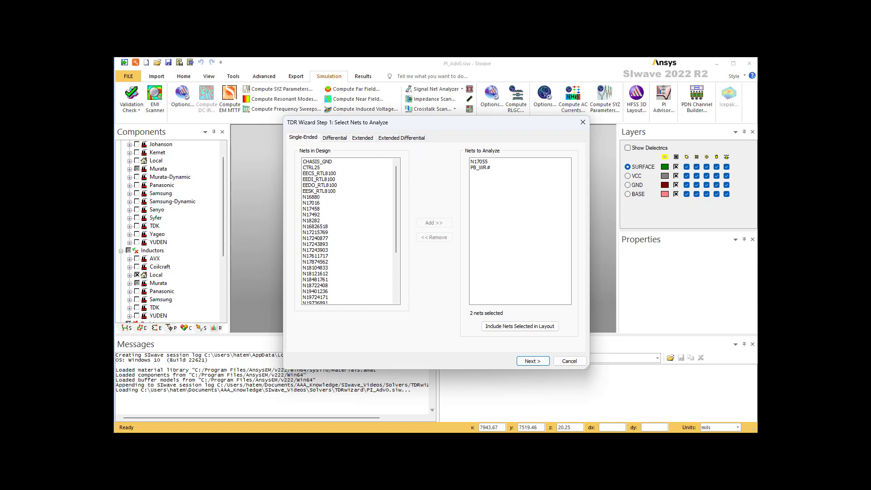
{"action": "left_click", "coordinate": [324, 186]}
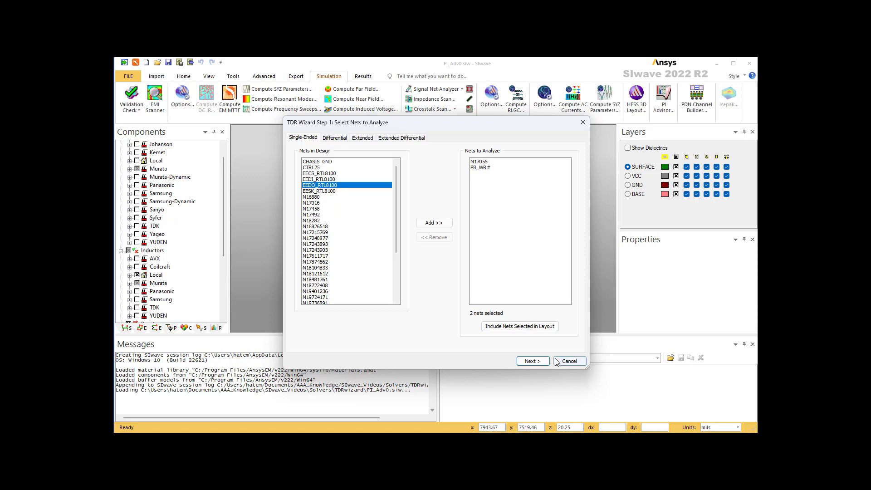
In Step 2, set PB_WR# pin W21's type to TDR Probe
{"action": "left_click", "coordinate": [532, 362]}
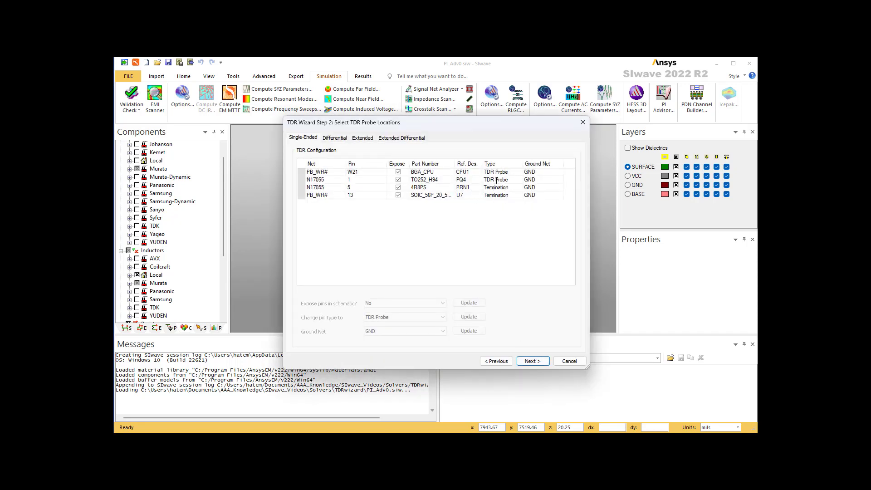
{"action": "left_click", "coordinate": [519, 172]}
{"action": "left_click", "coordinate": [520, 173]}
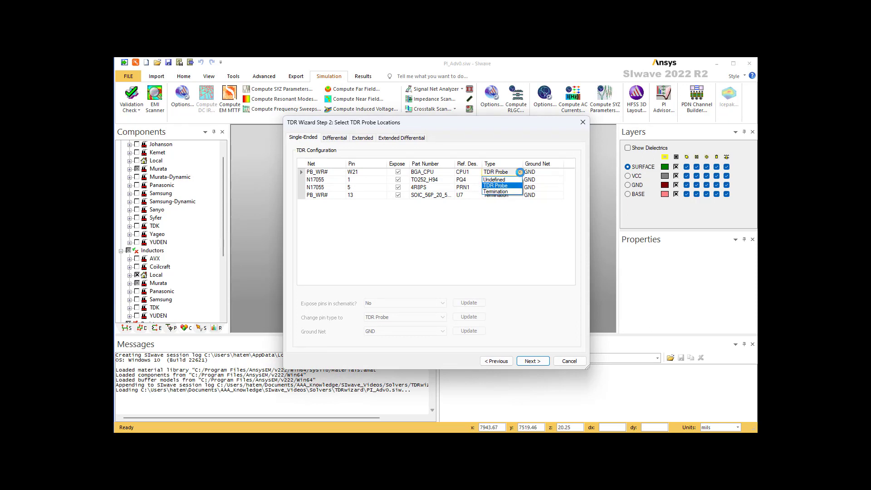
{"action": "left_click", "coordinate": [514, 186]}
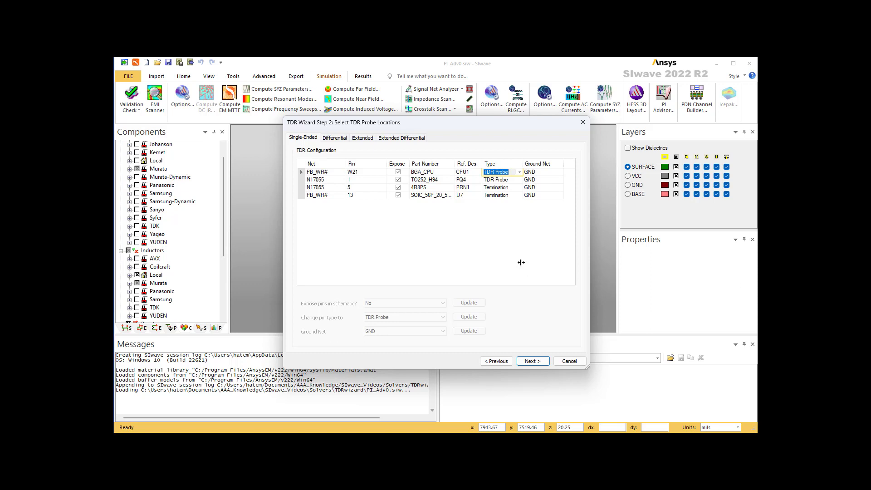
{"action": "left_click", "coordinate": [502, 247]}
{"action": "left_click", "coordinate": [538, 364]}
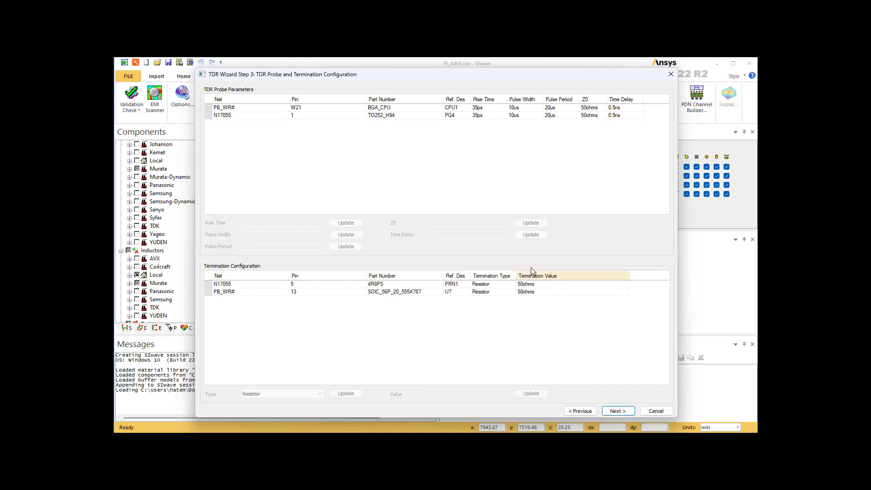
In Step 4, turn off netlist generation and enable the Electronics Desktop–SIwave Dynamic Link
{"action": "left_click", "coordinate": [617, 412]}
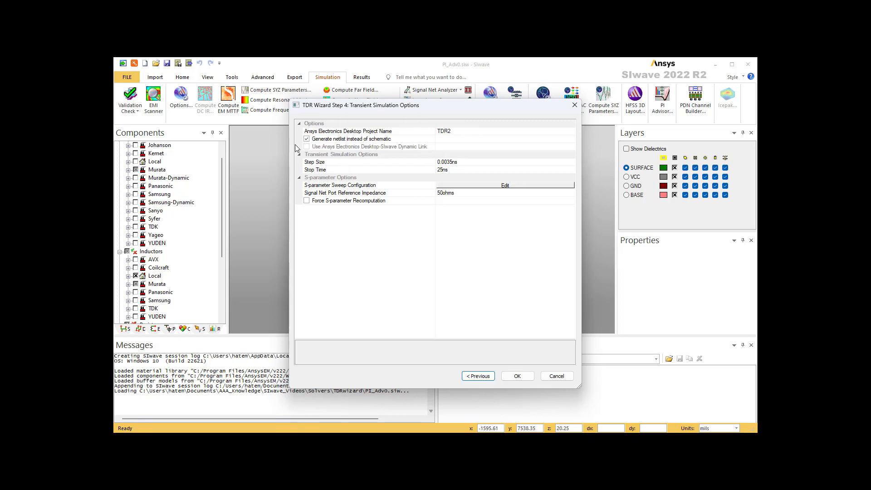
{"action": "left_click", "coordinate": [306, 139]}
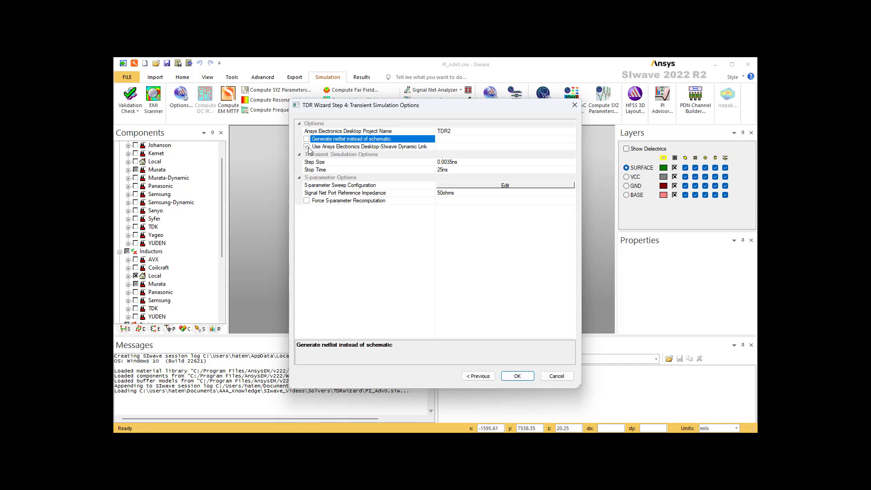
{"action": "left_click", "coordinate": [306, 146]}
{"action": "left_click", "coordinate": [307, 138]}
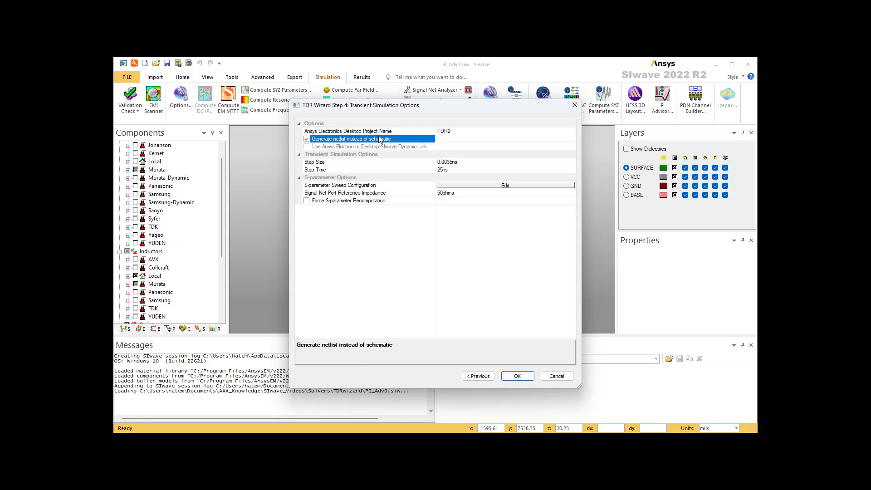
{"action": "left_click", "coordinate": [307, 139]}
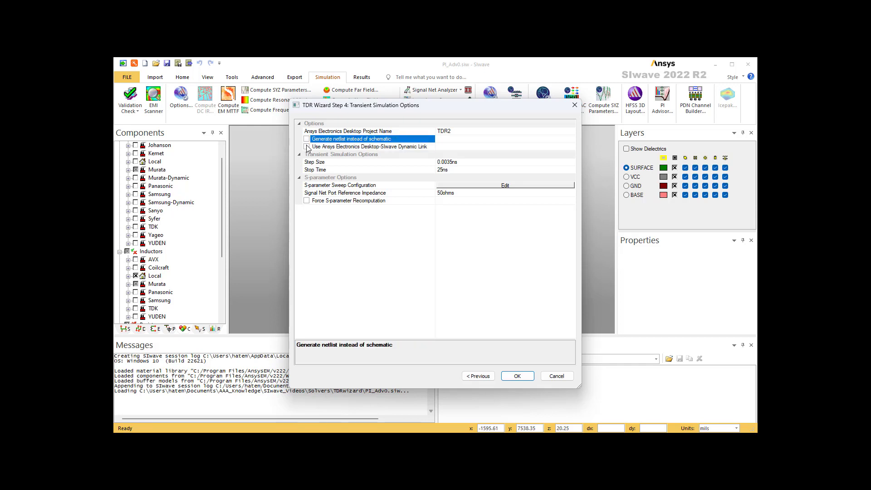
{"action": "left_click", "coordinate": [307, 147]}
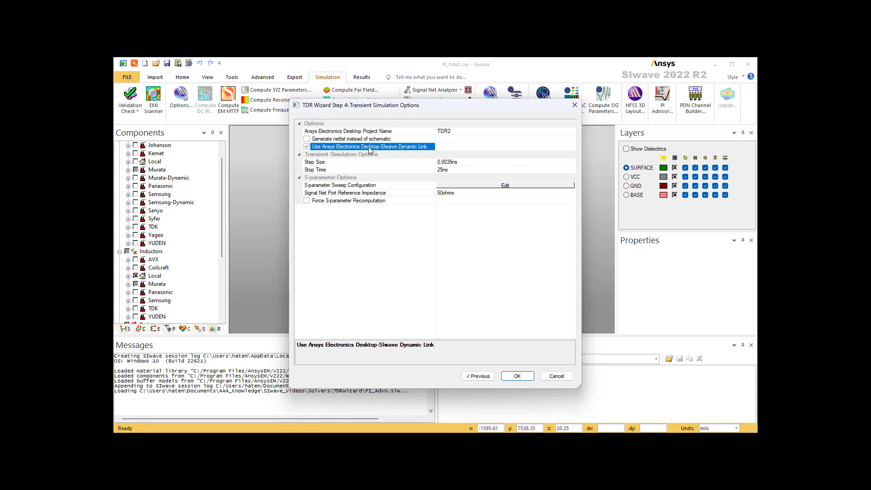
{"action": "left_click", "coordinate": [381, 286]}
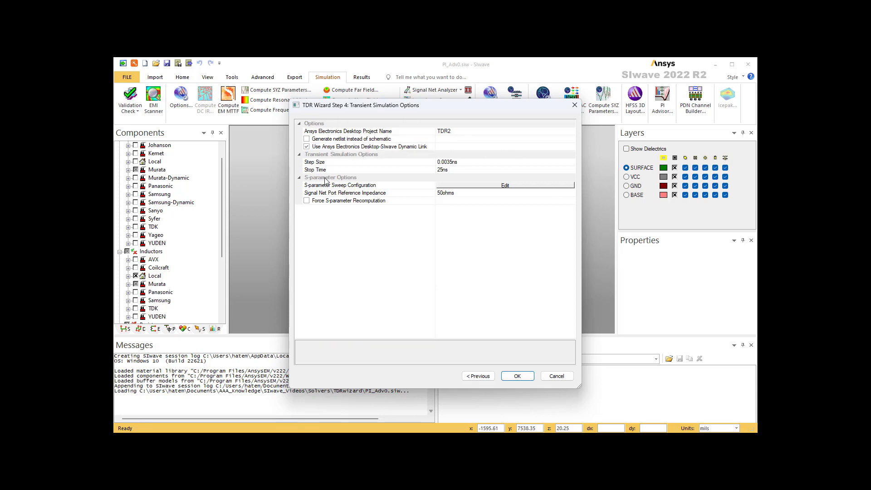
Review the 0.0035ns step size and 25ns stop time, then edit the S-parameter sweep ranges
{"action": "left_click", "coordinate": [349, 164]}
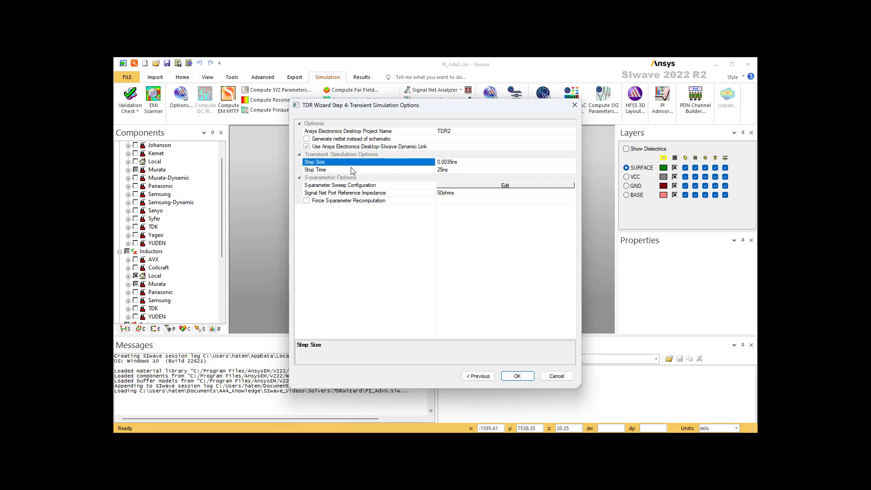
{"action": "left_click", "coordinate": [351, 170]}
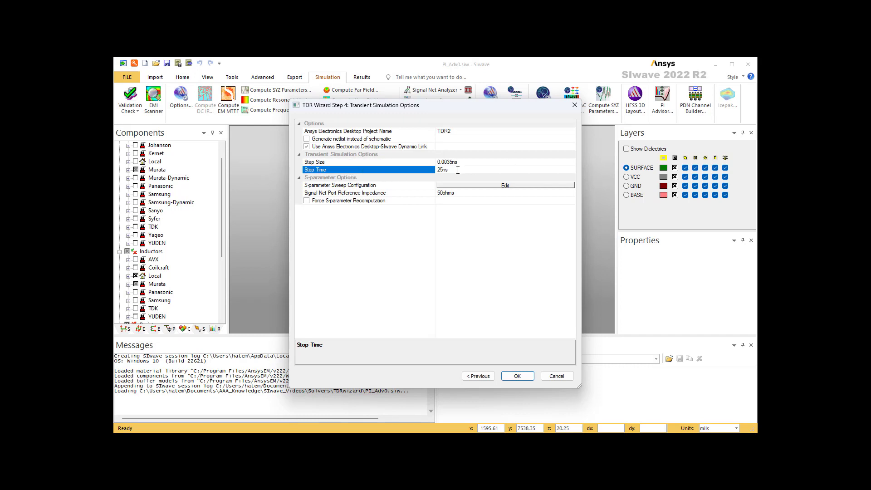
{"action": "left_click", "coordinate": [358, 164]}
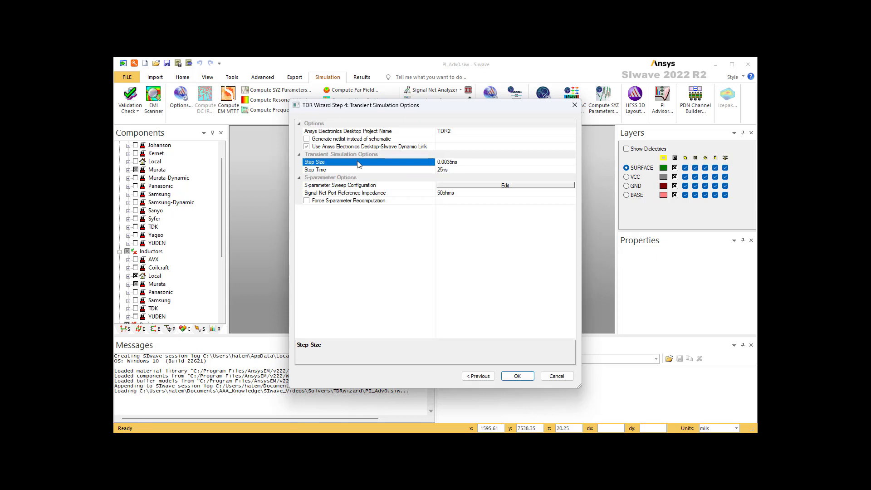
{"action": "left_click", "coordinate": [458, 186]}
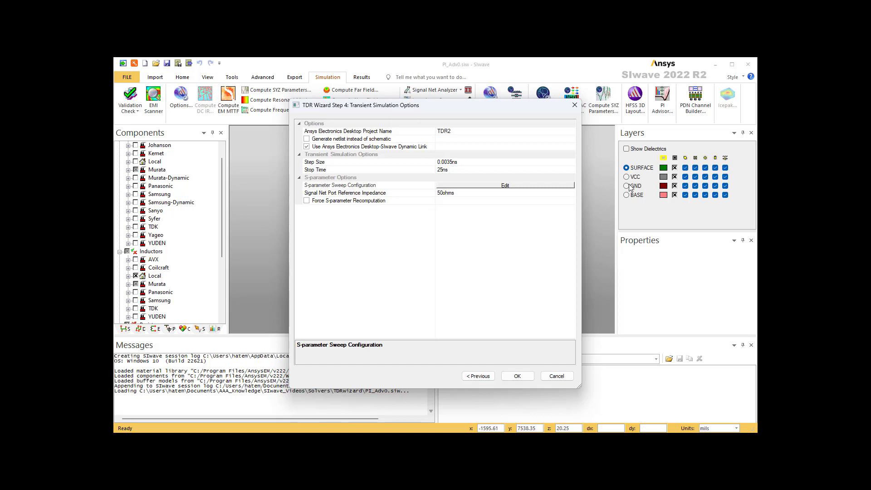
{"action": "left_click", "coordinate": [544, 186]}
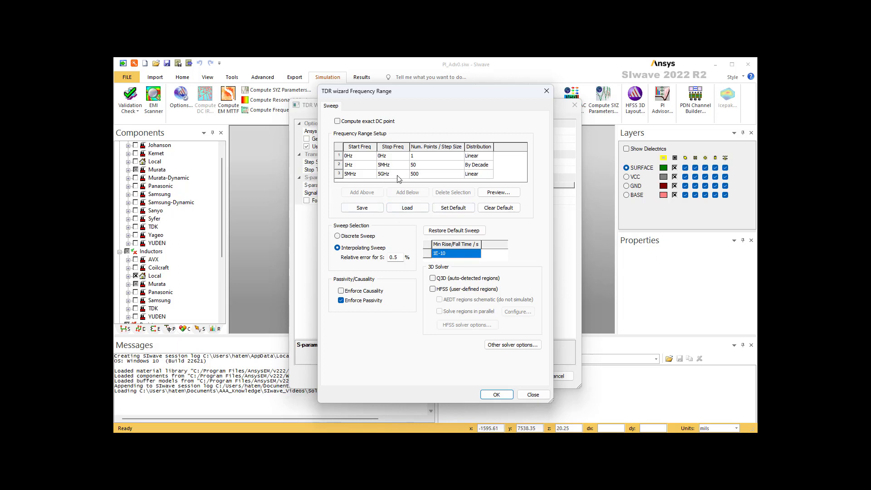
Change the last sweep range's stop frequency from 5GHz to 10GHz
{"action": "double_click", "coordinate": [385, 176]}
{"action": "key", "text": "End"}
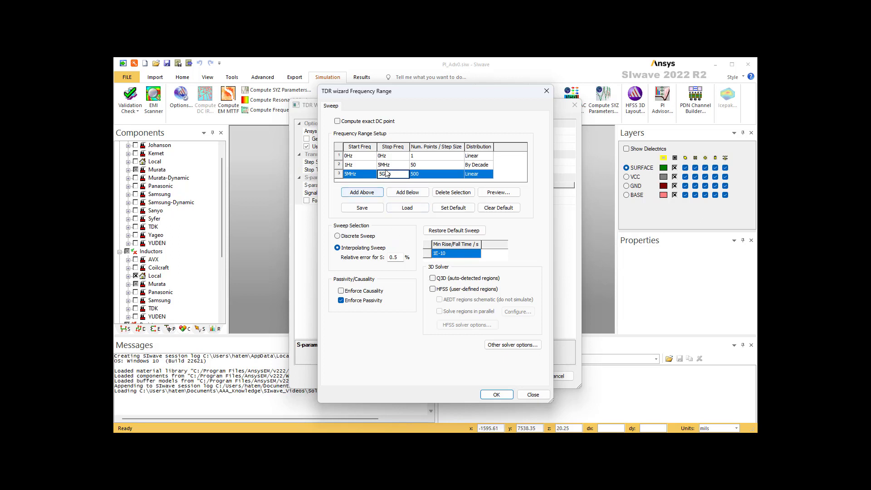
{"action": "key", "text": "Left"}
{"action": "key", "text": "Left"}
{"action": "key", "text": "Left"}
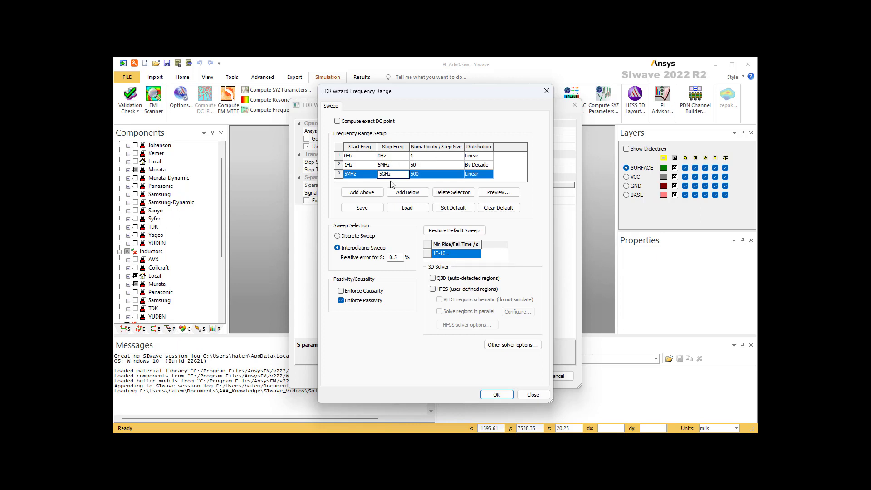
{"action": "key", "text": "BackSpace"}
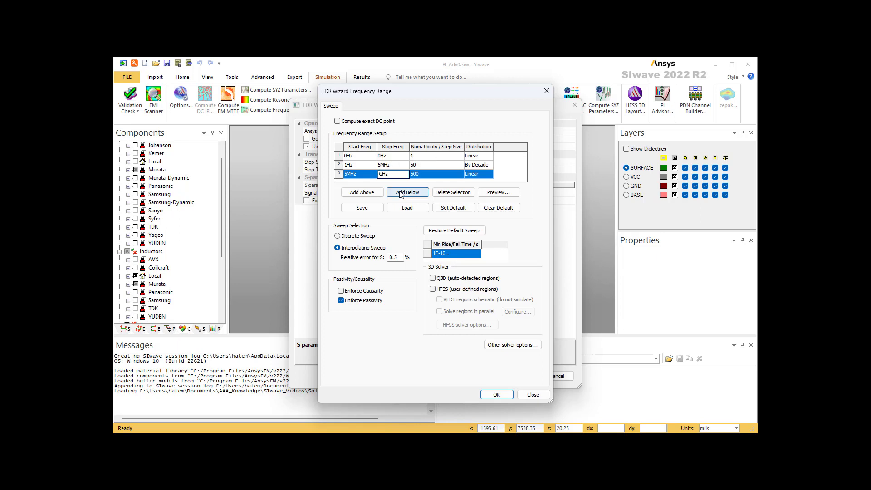
{"action": "type", "text": "10"}
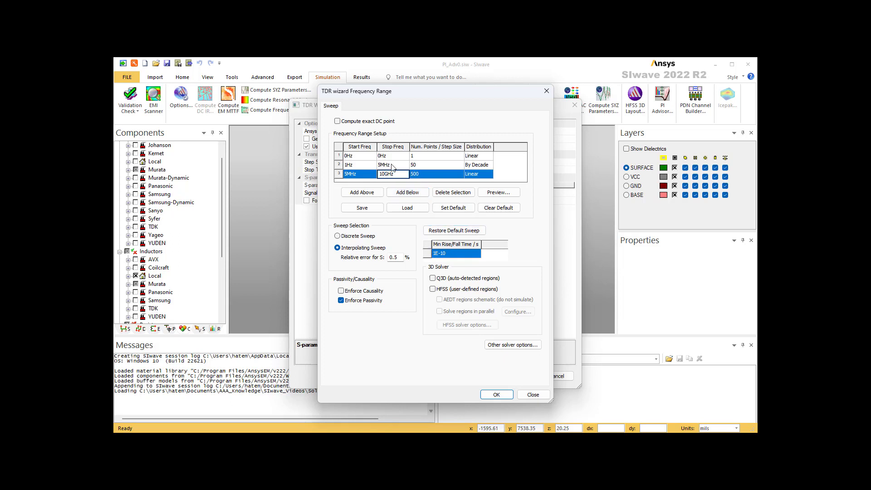
{"action": "key", "text": "Return"}
Enter 5E-11 in the lower settings field, then raise the last stop frequency to 20GHz
{"action": "double_click", "coordinate": [439, 254]}
{"action": "type", "text": "5E-11"}
{"action": "key", "text": "Return"}
{"action": "left_click", "coordinate": [386, 175]}
{"action": "left_click_drag", "start_coordinate": [386, 175], "coordinate": [366, 176]}
{"action": "type", "text": "20"}
{"action": "key", "text": "Return"}
Check the other solver options, accept the sweep ranges, and finish the wizard to build TDR2
{"action": "left_click", "coordinate": [520, 348]}
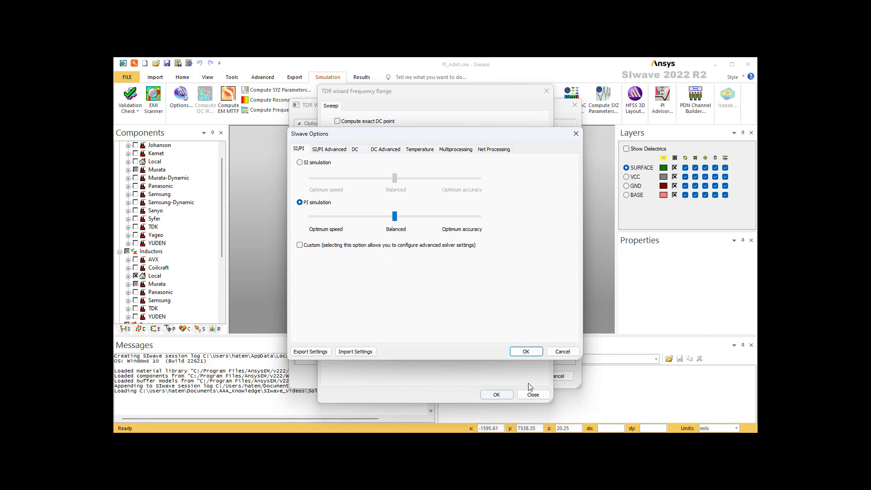
{"action": "left_click", "coordinate": [526, 352]}
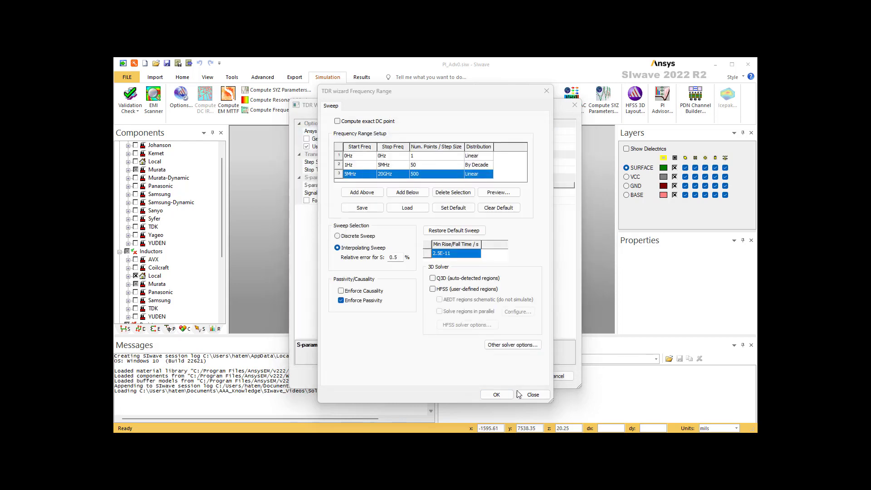
{"action": "left_click", "coordinate": [496, 394]}
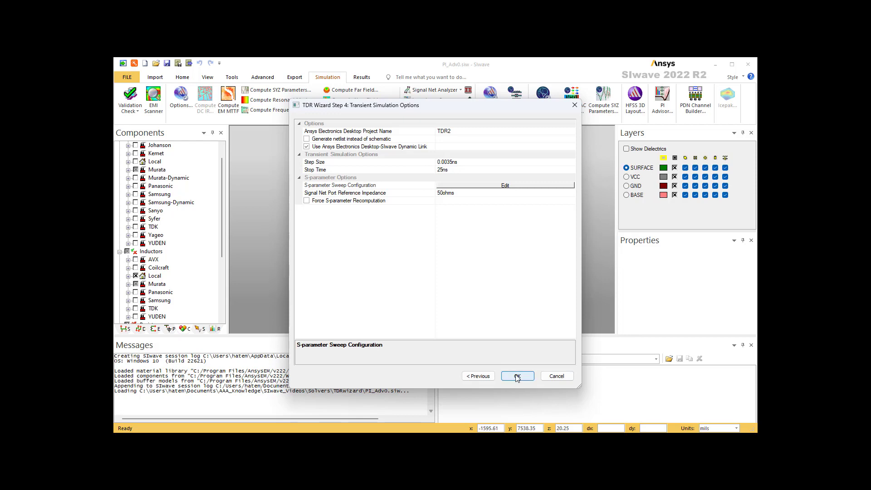
{"action": "left_click", "coordinate": [517, 376]}
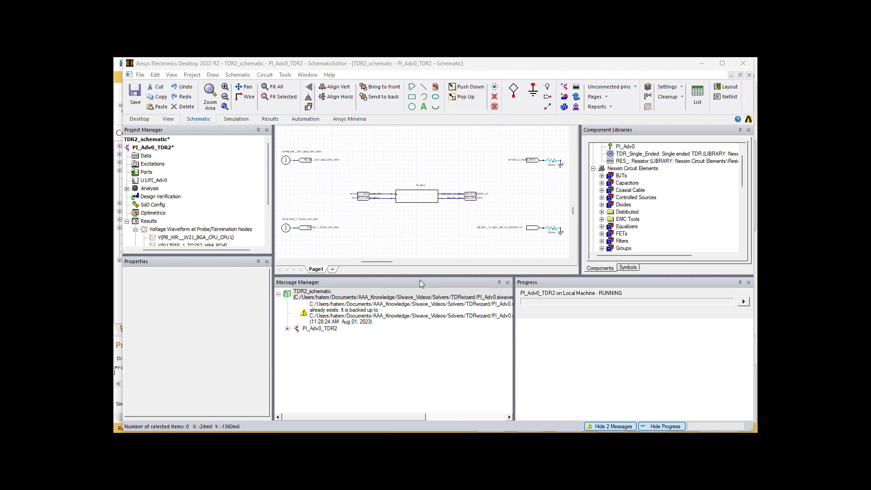
Enlarge the schematic and project tree panes and open the Voltage Waveform at Probe/Termination Nodes plot
{"action": "left_click_drag", "start_coordinate": [420, 276], "coordinate": [421, 330]}
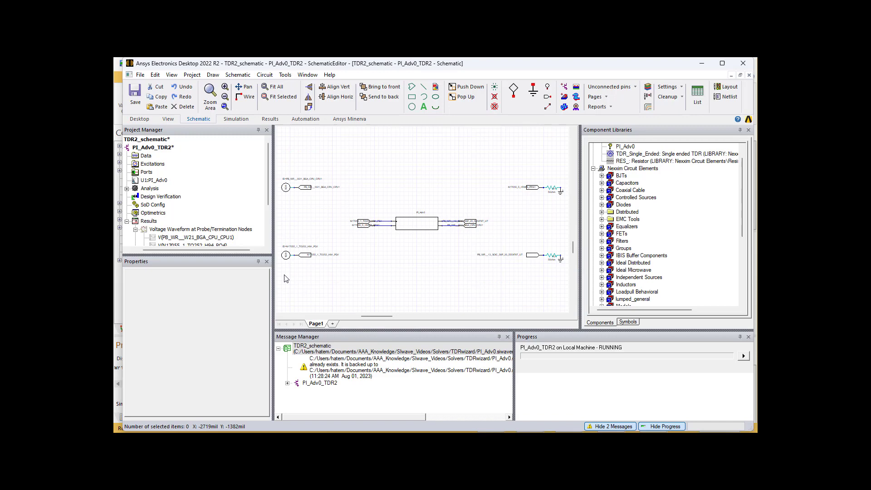
{"action": "left_click_drag", "start_coordinate": [271, 249], "coordinate": [241, 250]}
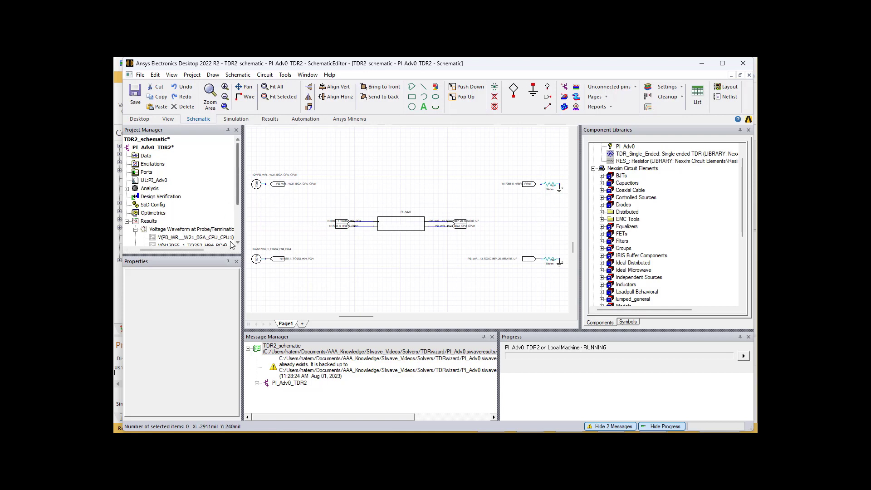
{"action": "left_click_drag", "start_coordinate": [214, 255], "coordinate": [215, 334]}
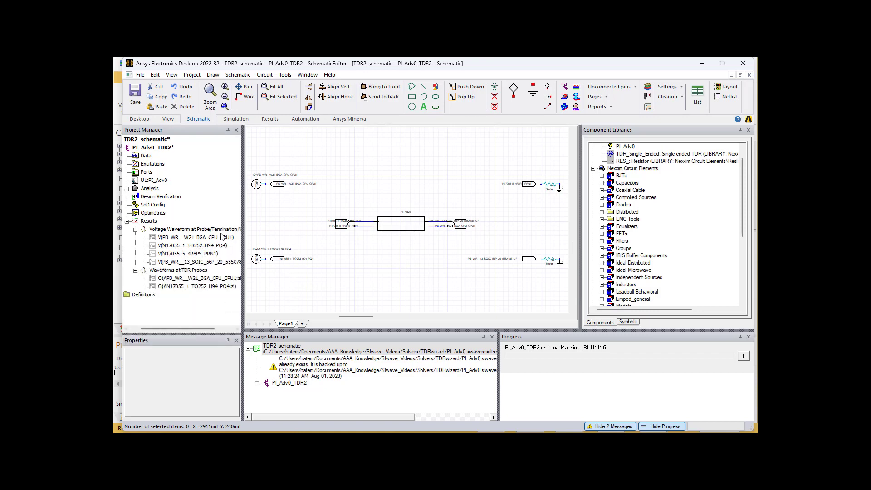
{"action": "double_click", "coordinate": [184, 230]}
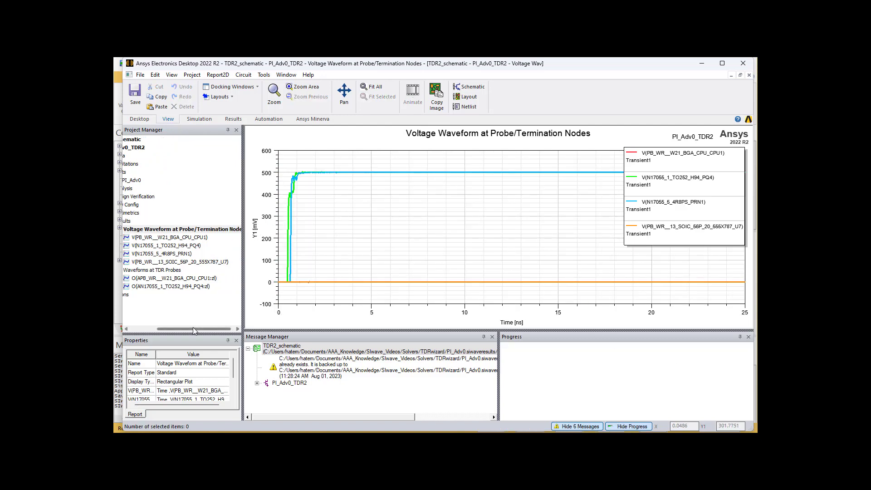
Open Waveforms at TDR Probes and add markers on the red trace's peak and green trace's dip
{"action": "left_click_drag", "start_coordinate": [193, 328], "coordinate": [166, 331]}
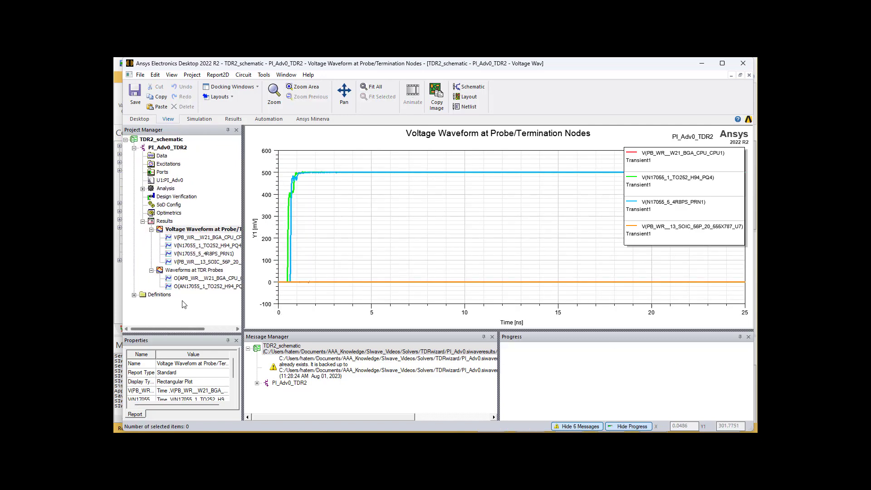
{"action": "double_click", "coordinate": [183, 270]}
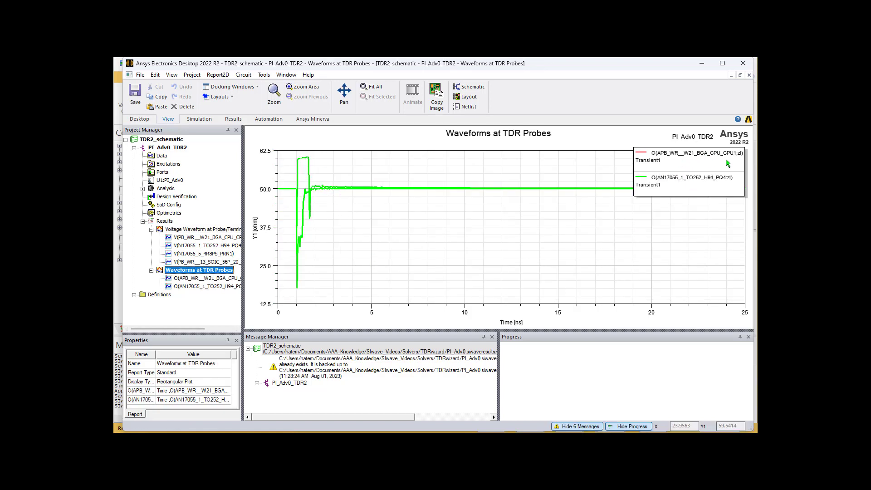
{"action": "right_click", "coordinate": [302, 159]}
{"action": "mouse_move", "coordinate": [337, 166]}
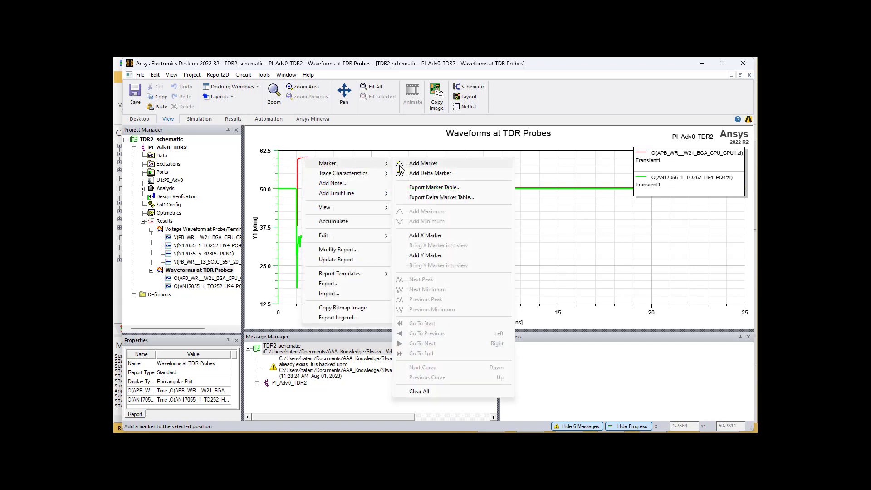
{"action": "left_click", "coordinate": [421, 164]}
{"action": "left_click", "coordinate": [303, 158]}
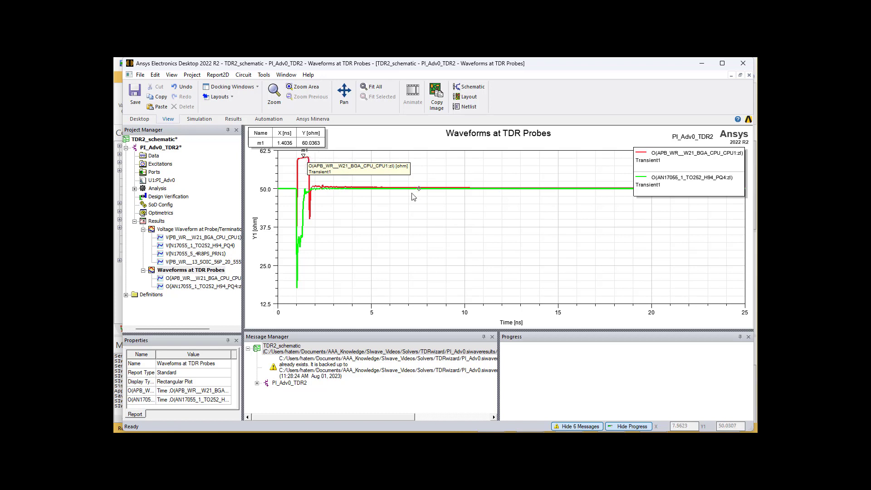
{"action": "left_click", "coordinate": [302, 238]}
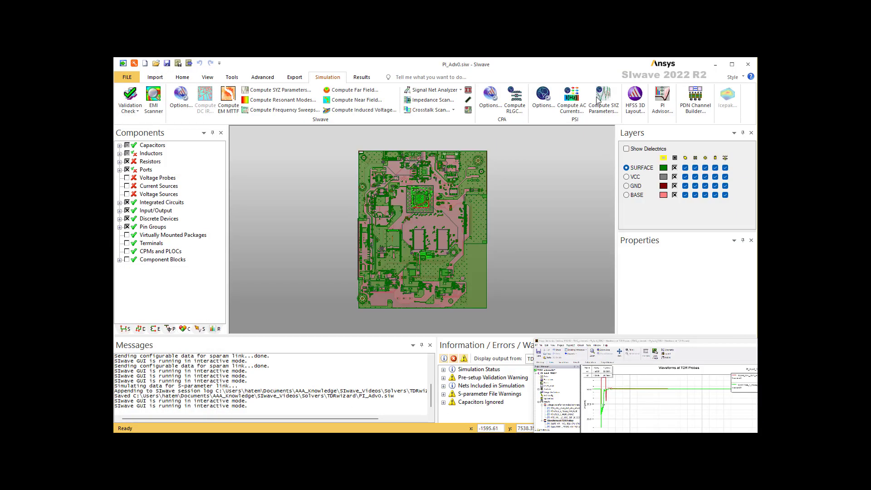
Return to the SIwave layout and inspect the TDRwizard Sim solution under SIwave SYZ Simulations in Results
{"action": "left_click", "coordinate": [705, 67]}
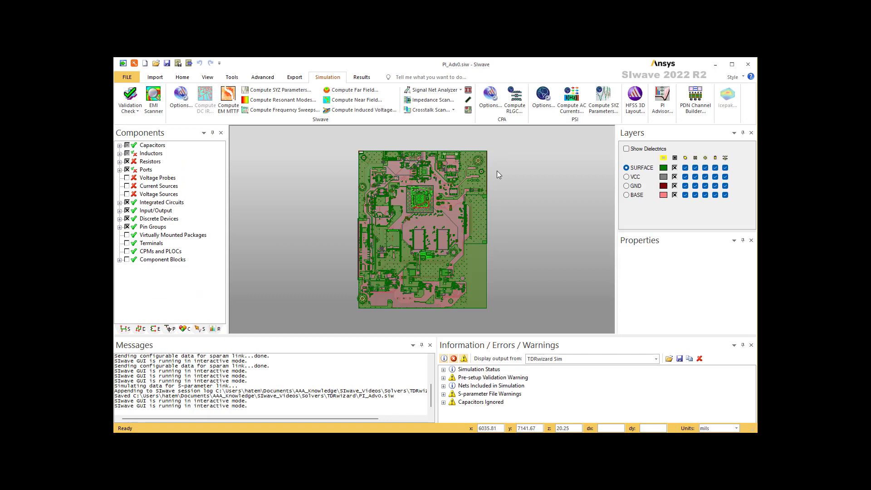
{"action": "left_click", "coordinate": [215, 330]}
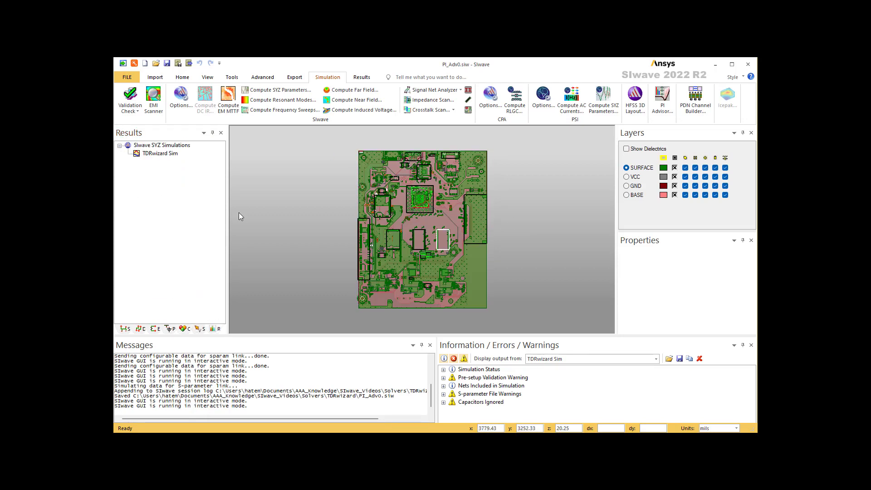
{"action": "left_click", "coordinate": [158, 155]}
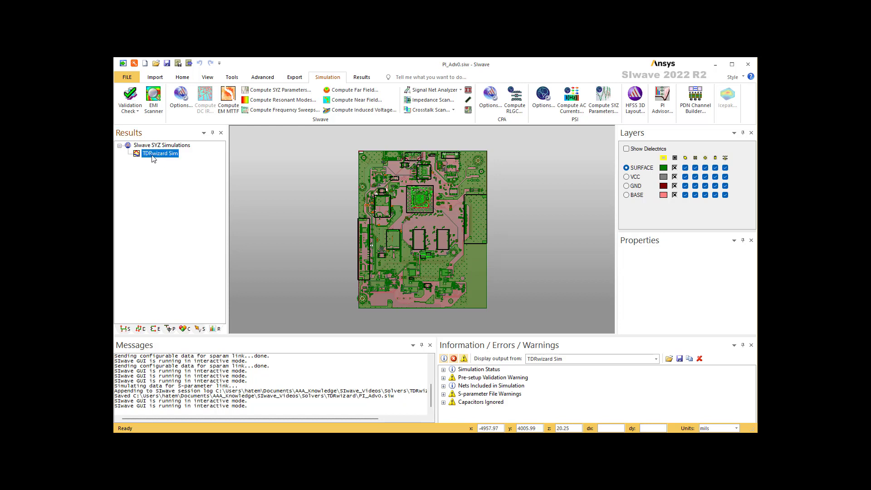
{"action": "right_click", "coordinate": [153, 158]}
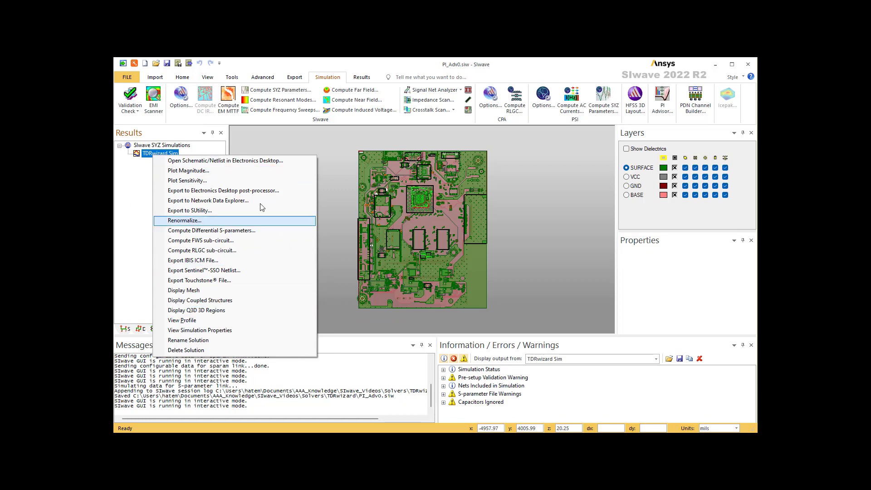
{"action": "left_click", "coordinate": [344, 225]}
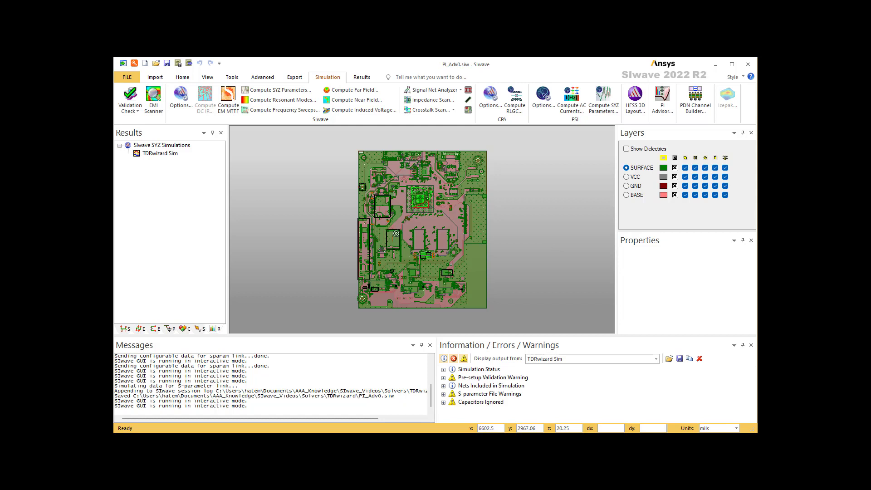
Start drawing a rectangular plane extent from the Draw Geometry options
{"action": "left_click", "coordinate": [190, 80]}
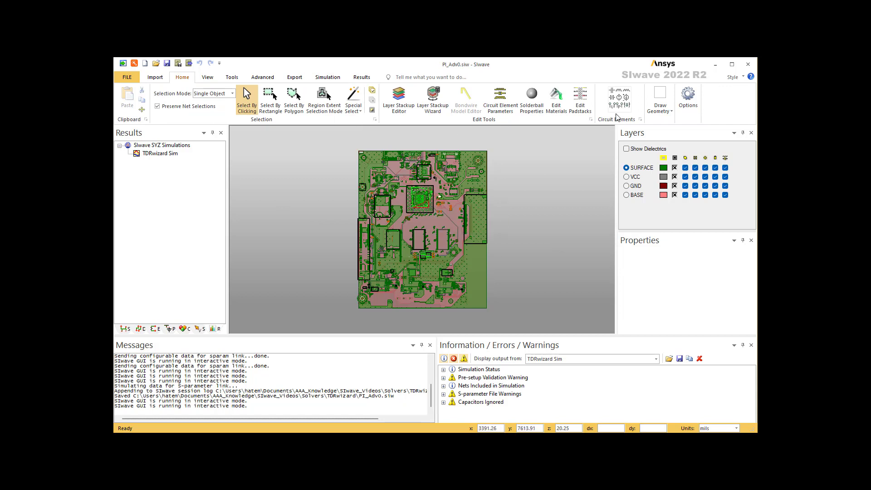
{"action": "left_click", "coordinate": [673, 113]}
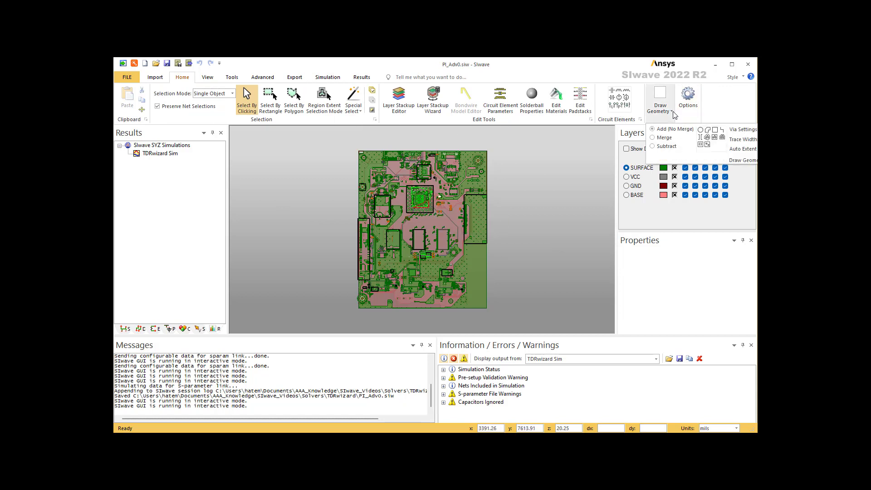
{"action": "left_click", "coordinate": [714, 142]}
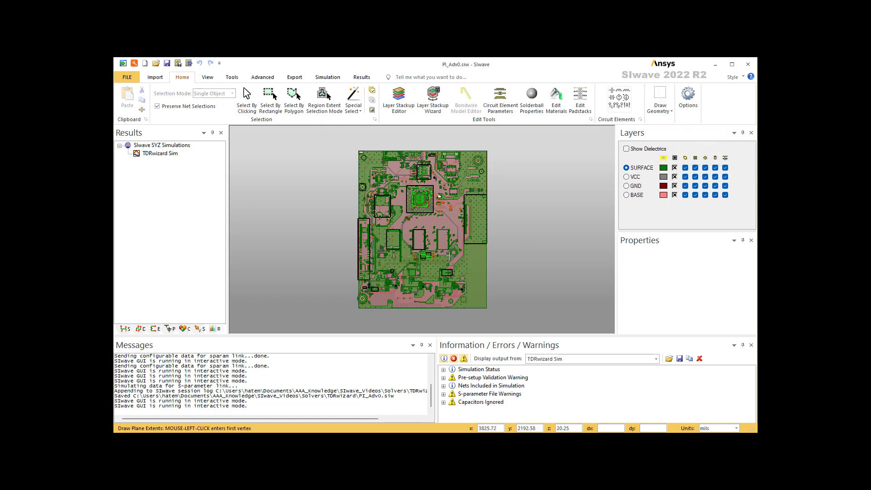
Hide the SURFACE, VCC and GND layers so only the pink BASE layer shows
{"action": "left_click", "coordinate": [674, 168]}
{"action": "left_click", "coordinate": [675, 177]}
{"action": "left_click", "coordinate": [675, 186]}
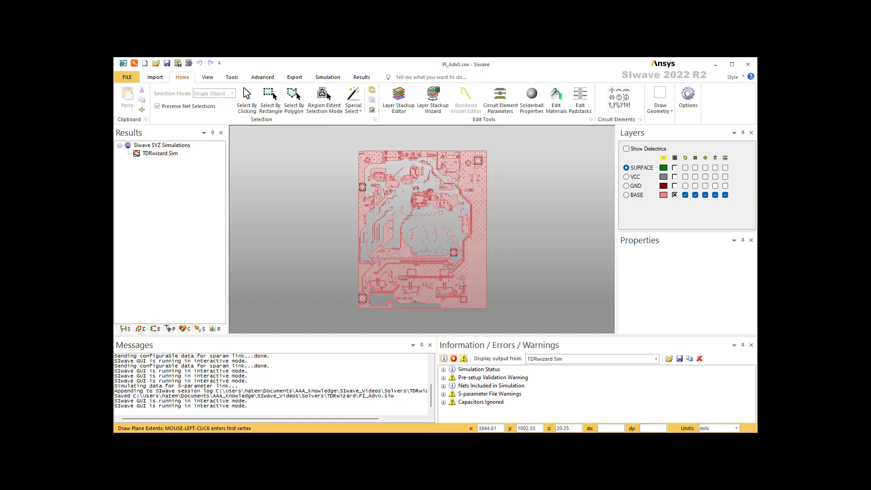
{"action": "scroll", "coordinate": [452, 272], "scroll_direction": "up", "scroll_amount": 5}
{"action": "scroll", "coordinate": [455, 259], "scroll_direction": "up", "scroll_amount": 3}
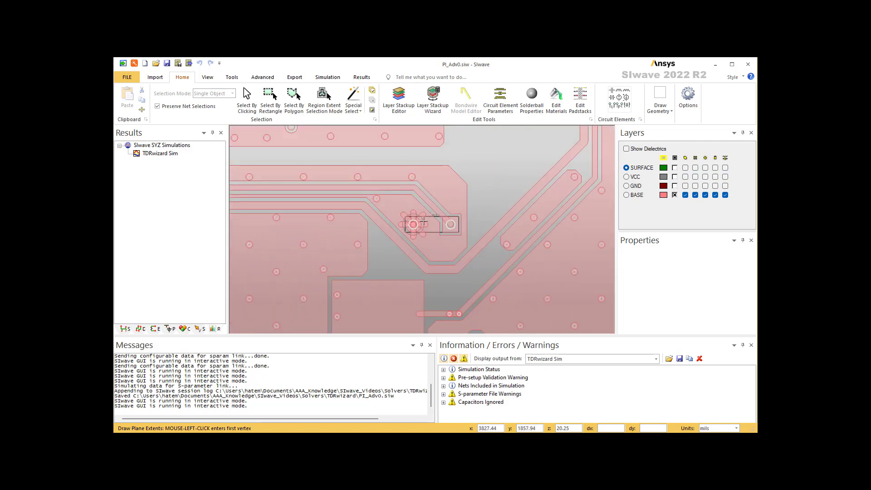
{"action": "scroll", "coordinate": [417, 177], "scroll_direction": "down", "scroll_amount": 4}
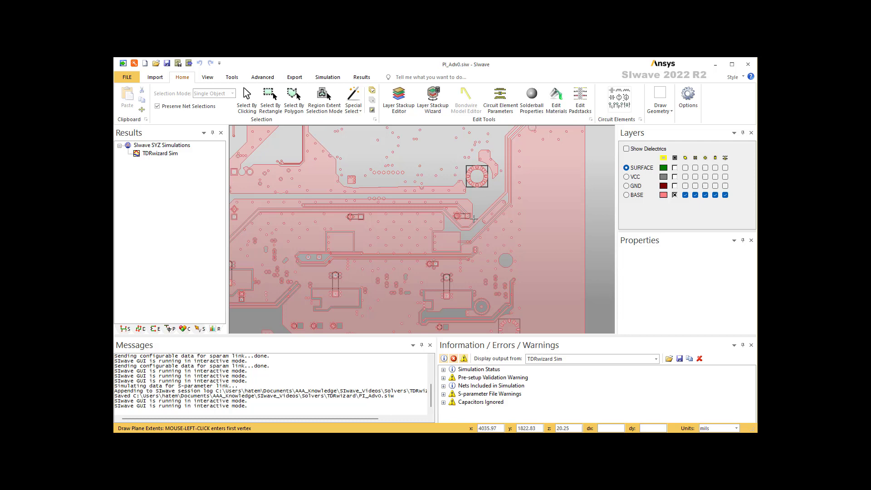
{"action": "scroll", "coordinate": [481, 213], "scroll_direction": "up", "scroll_amount": 3}
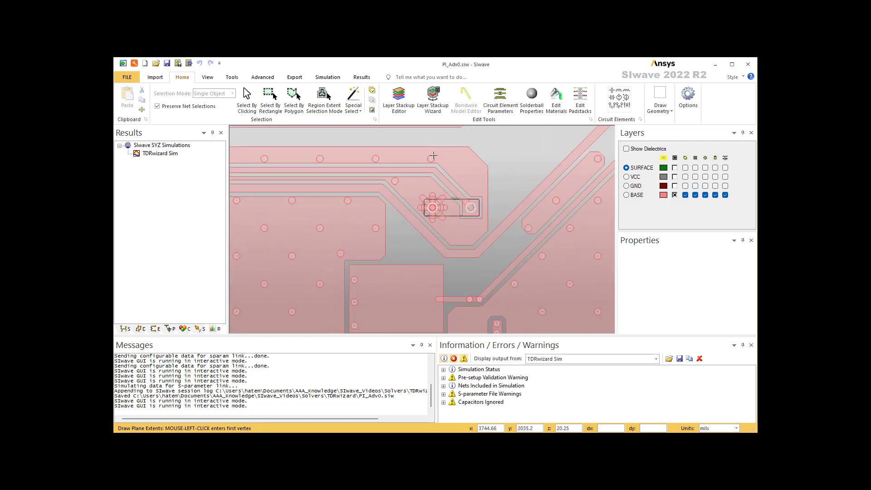
Draw the extent rectangle around the two pads, then make all four layers visible again
{"action": "left_click", "coordinate": [413, 134]}
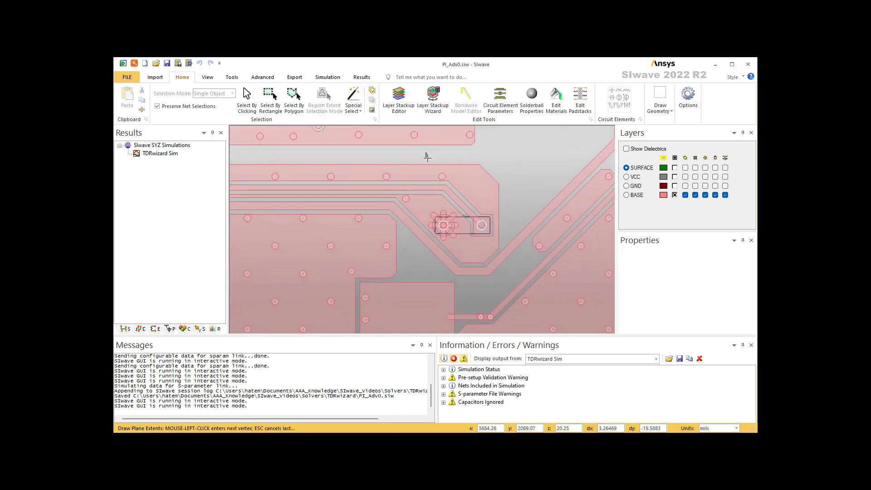
{"action": "left_click", "coordinate": [510, 237]}
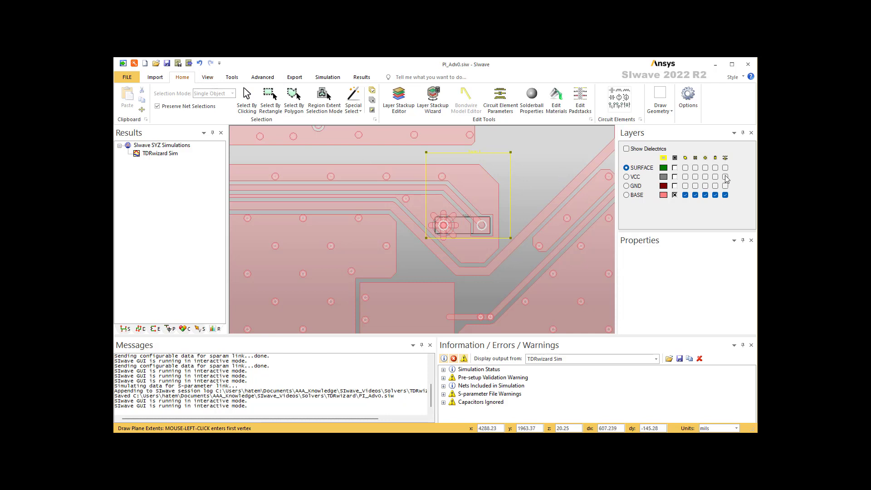
{"action": "left_click", "coordinate": [685, 185]}
{"action": "left_click", "coordinate": [685, 168]}
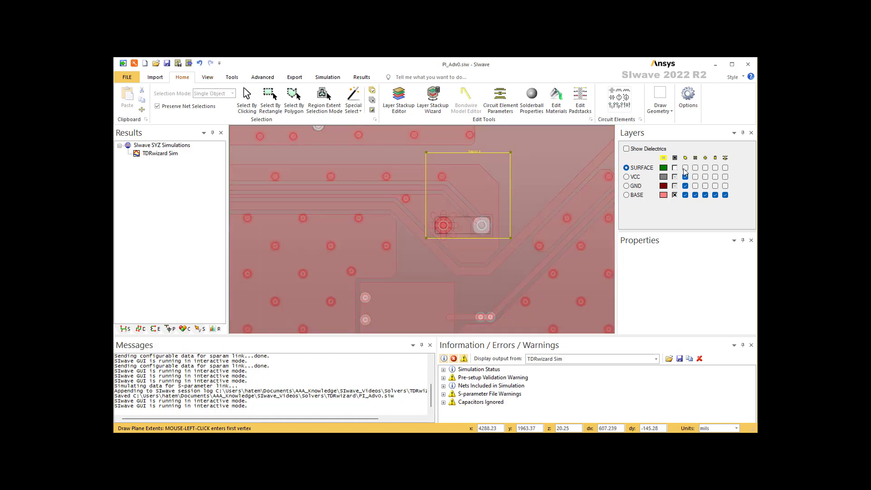
{"action": "left_click", "coordinate": [686, 186]}
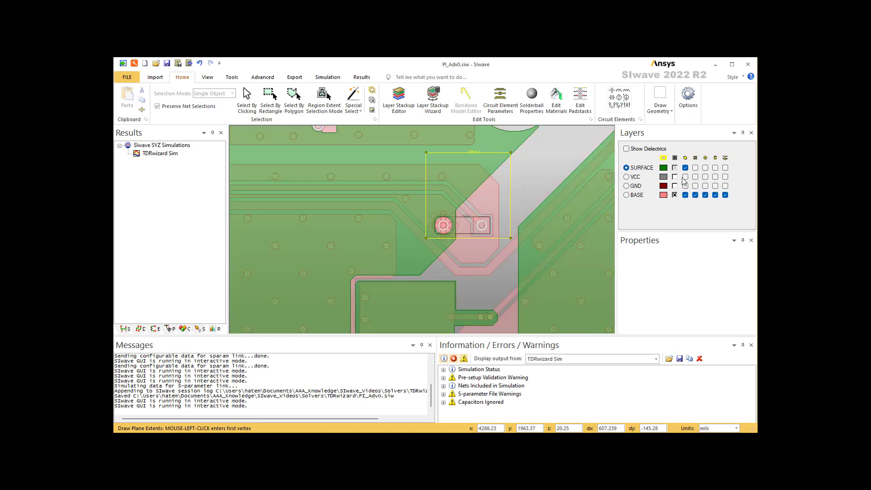
{"action": "left_click", "coordinate": [676, 158]}
{"action": "left_click", "coordinate": [676, 159]}
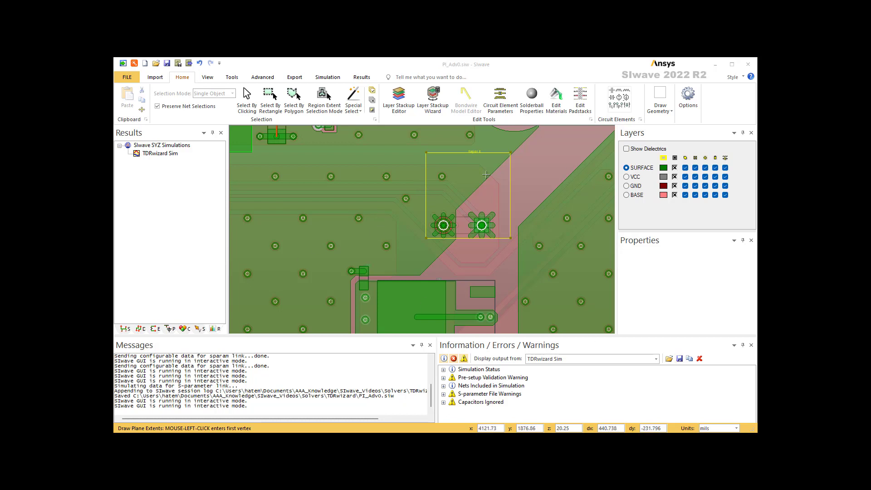
Launch the TDR wizard and advance to Step 4, the transient simulation options
{"action": "left_click", "coordinate": [326, 78]}
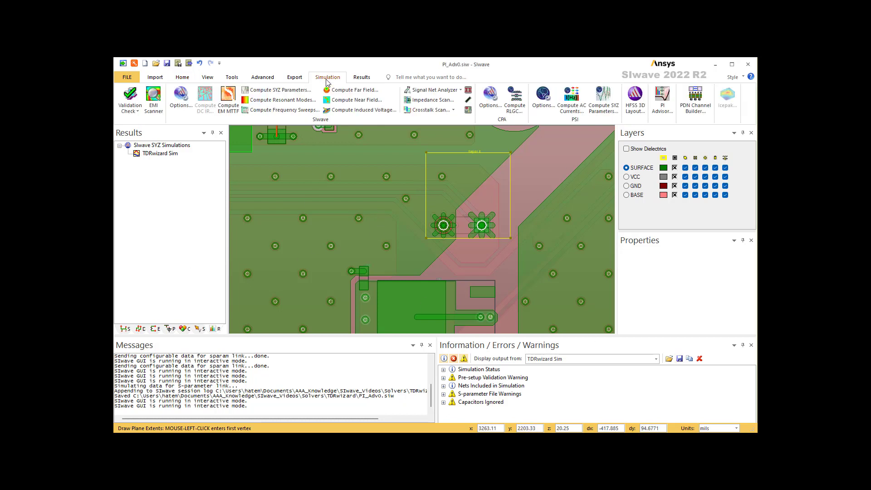
{"action": "left_click", "coordinate": [468, 110]}
{"action": "left_click", "coordinate": [534, 362]}
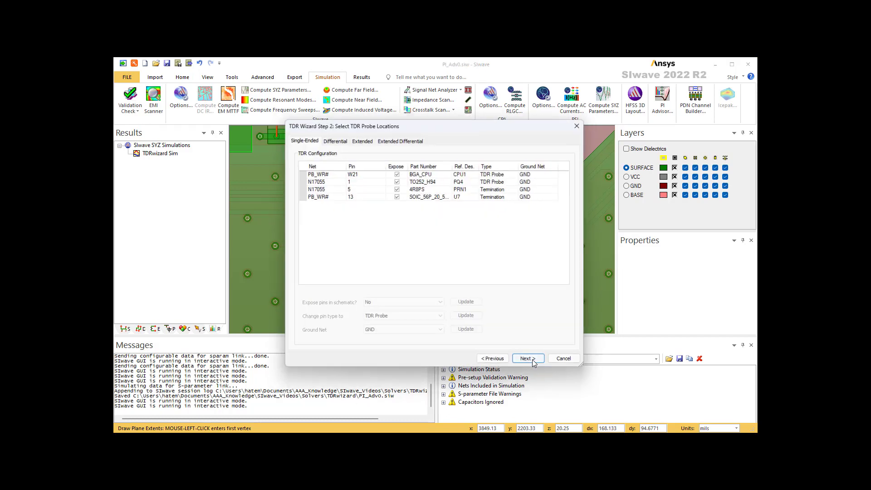
{"action": "left_click", "coordinate": [534, 362]}
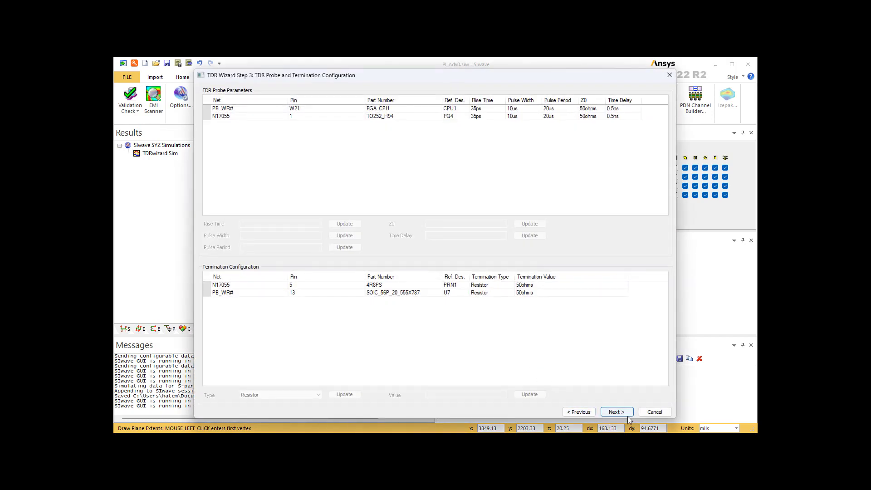
{"action": "left_click", "coordinate": [604, 414]}
Set the S-parameter sweep to solve HFSS (user-defined regions)
{"action": "left_click", "coordinate": [471, 186]}
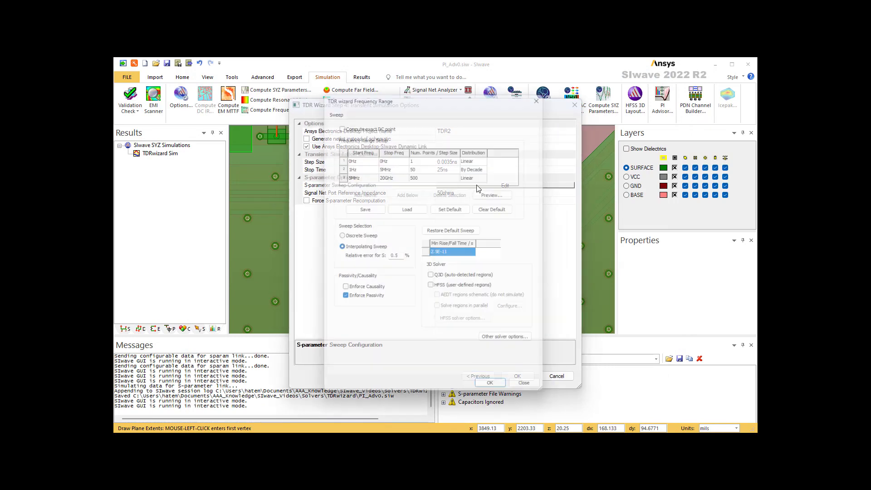
{"action": "left_click", "coordinate": [433, 289]}
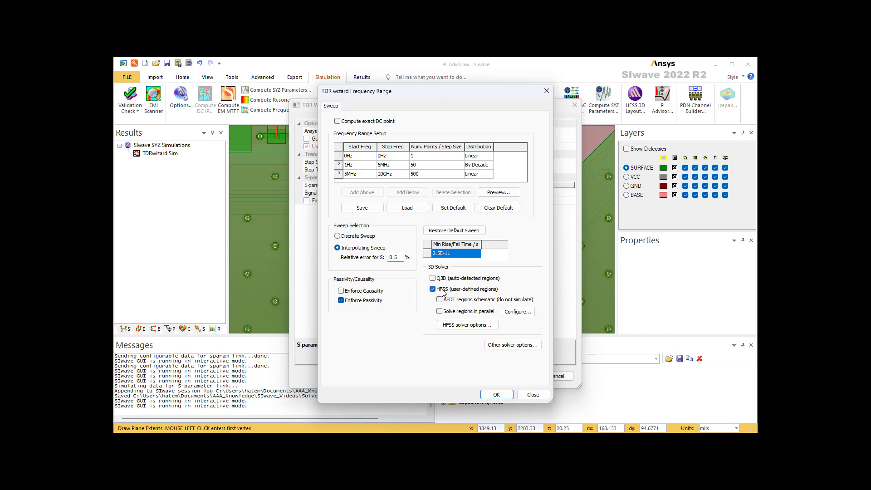
{"action": "left_click", "coordinate": [496, 394]}
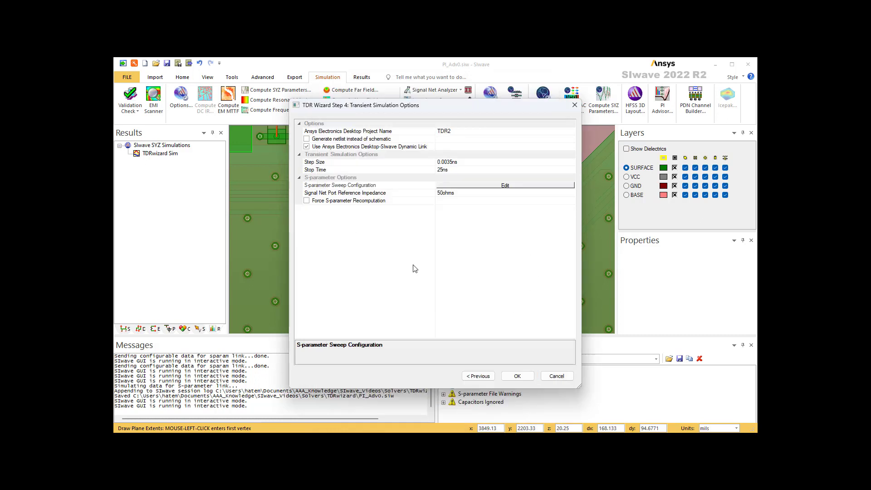